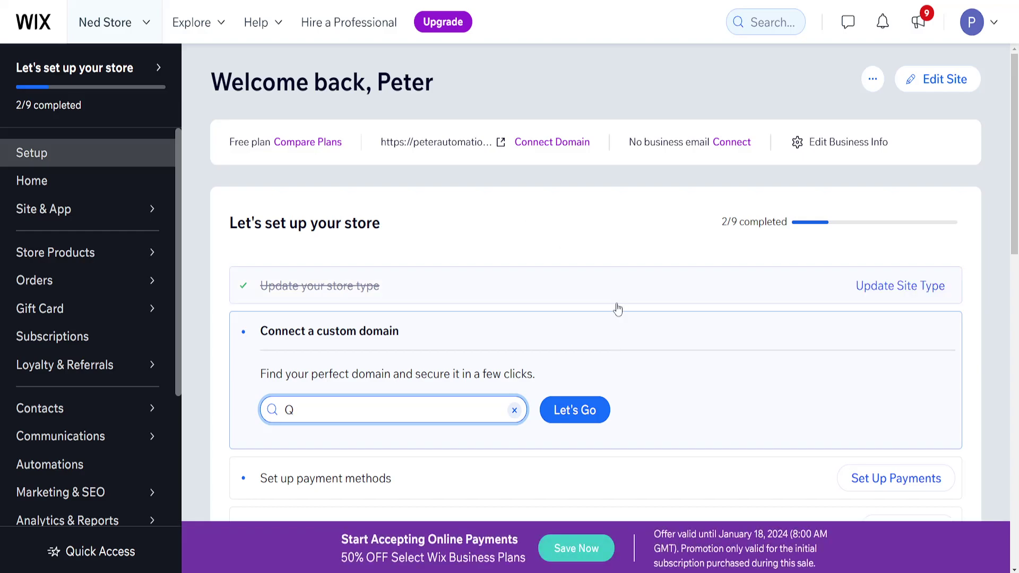
- Scroll the store dashboard and bring up the Marketing & SEO sidebar submenu
scroll(616, 298, down, 2)
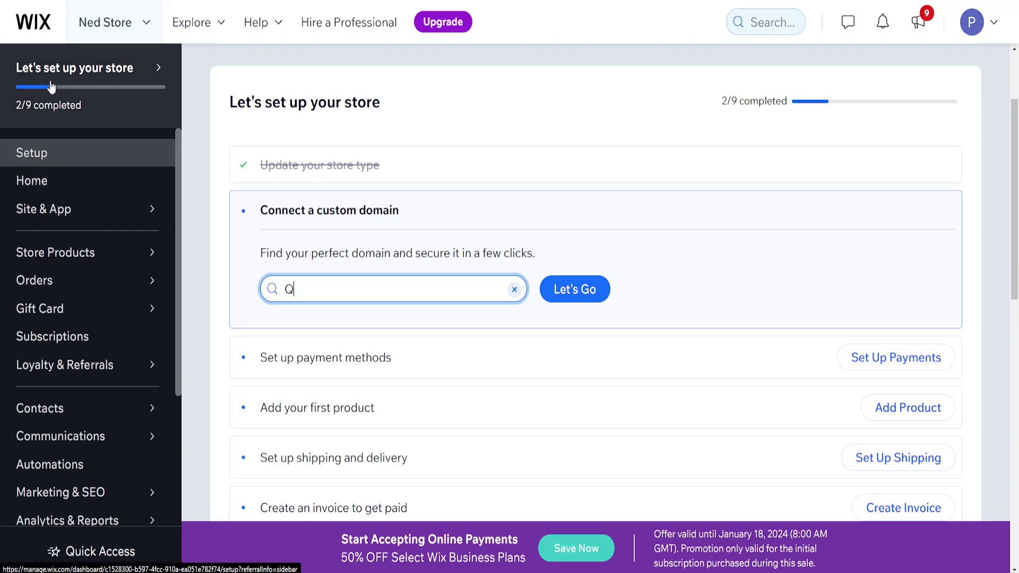
mouse_move(107, 207)
scroll(106, 207, down, 1)
mouse_move(78, 433)
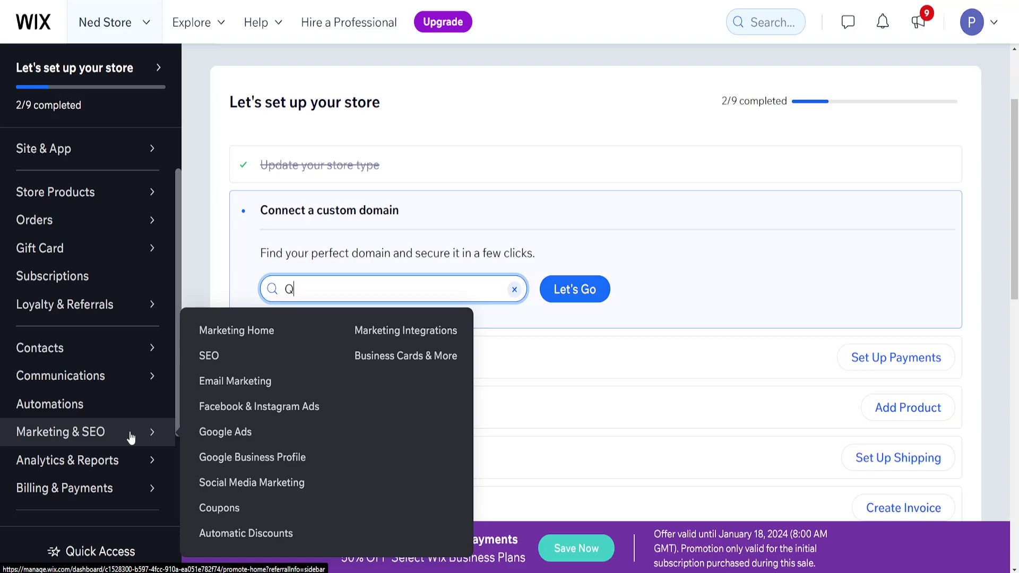
- Go to the SEO page and continue the SEO Setup Checklist to Step 1's homepage tasks
click(243, 364)
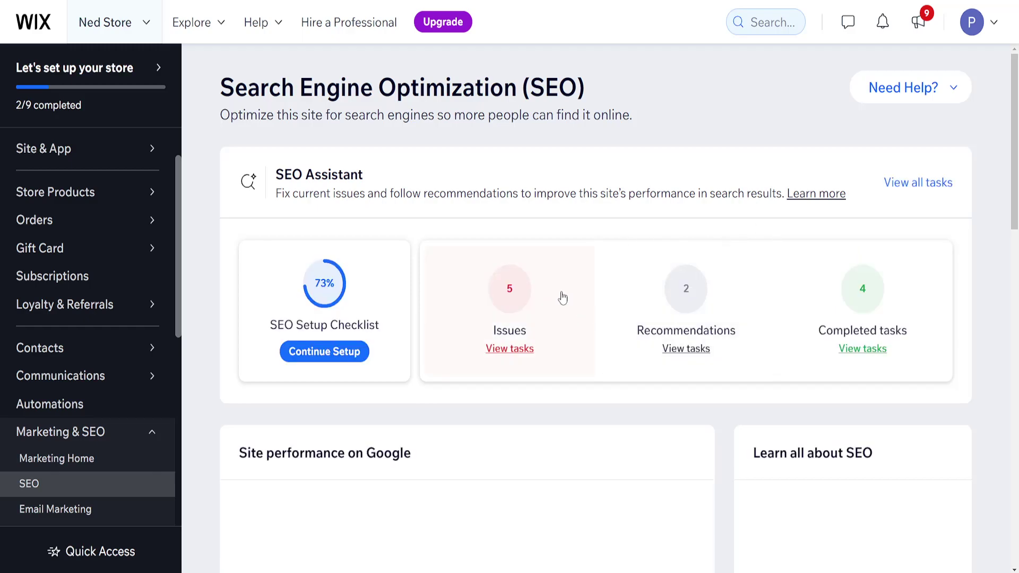
scroll(507, 295, down, 5)
scroll(421, 341, up, 5)
click(352, 330)
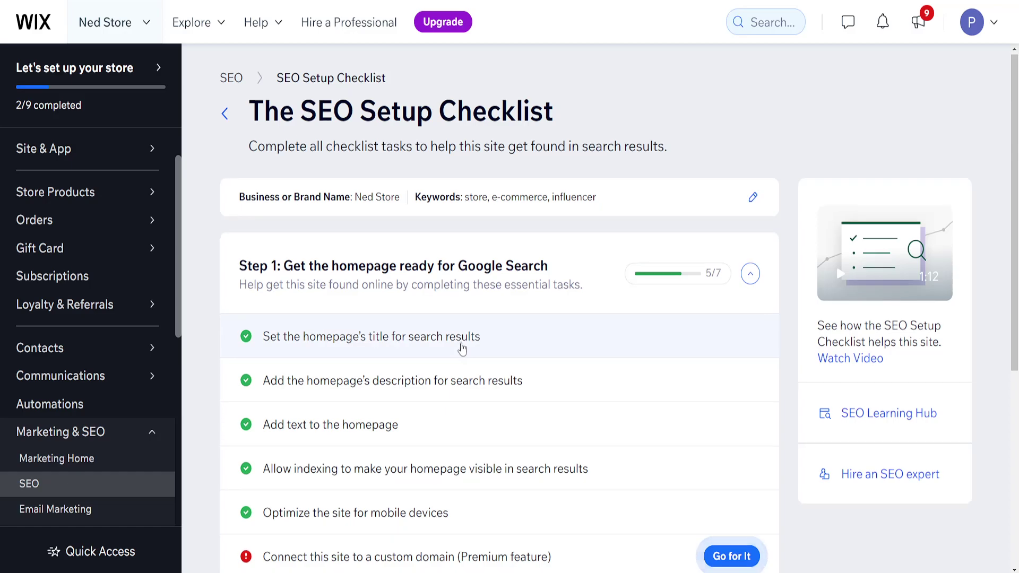
scroll(462, 348, down, 2)
click(453, 239)
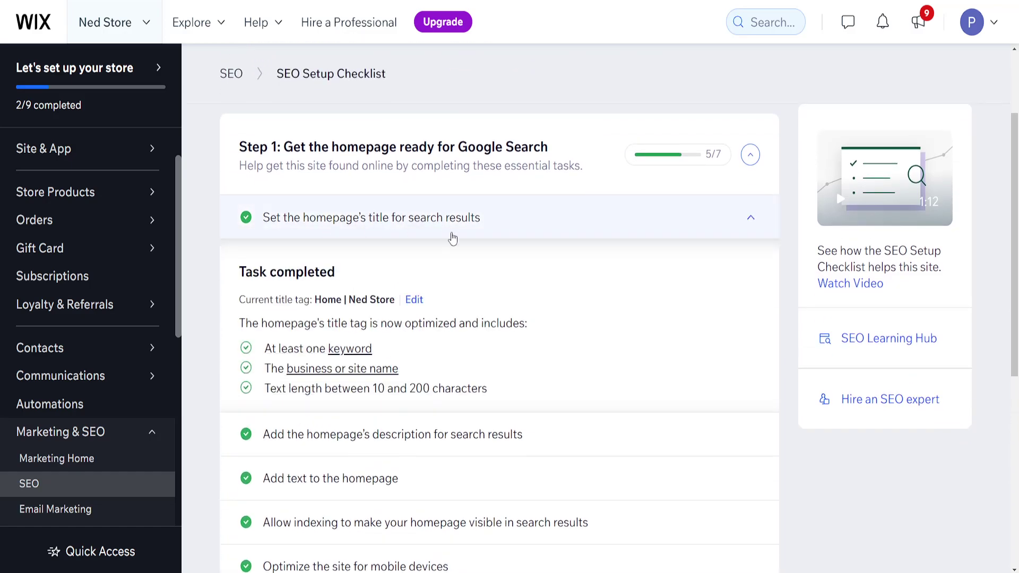
scroll(276, 225, down, 1)
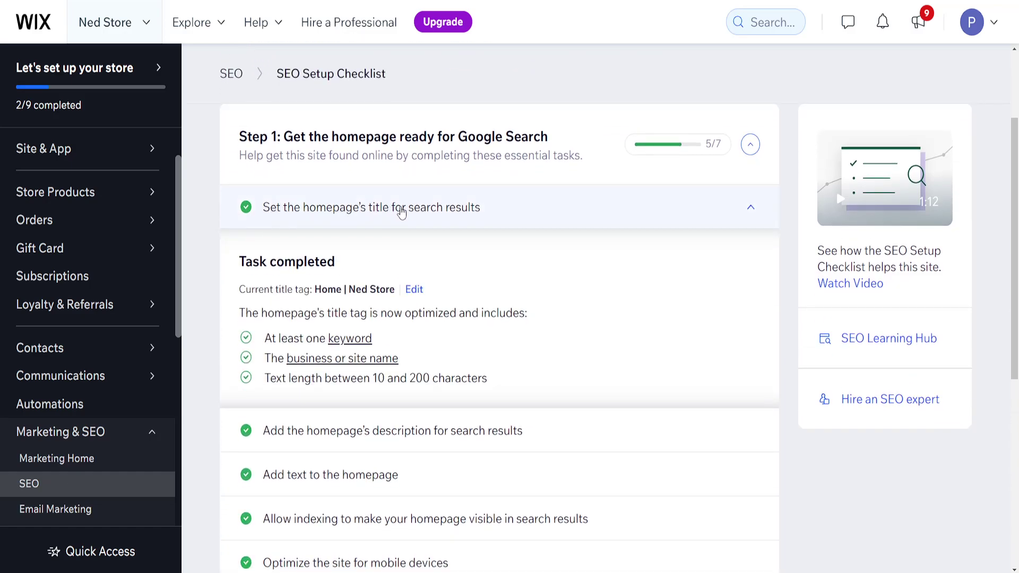
mouse_move(351, 341)
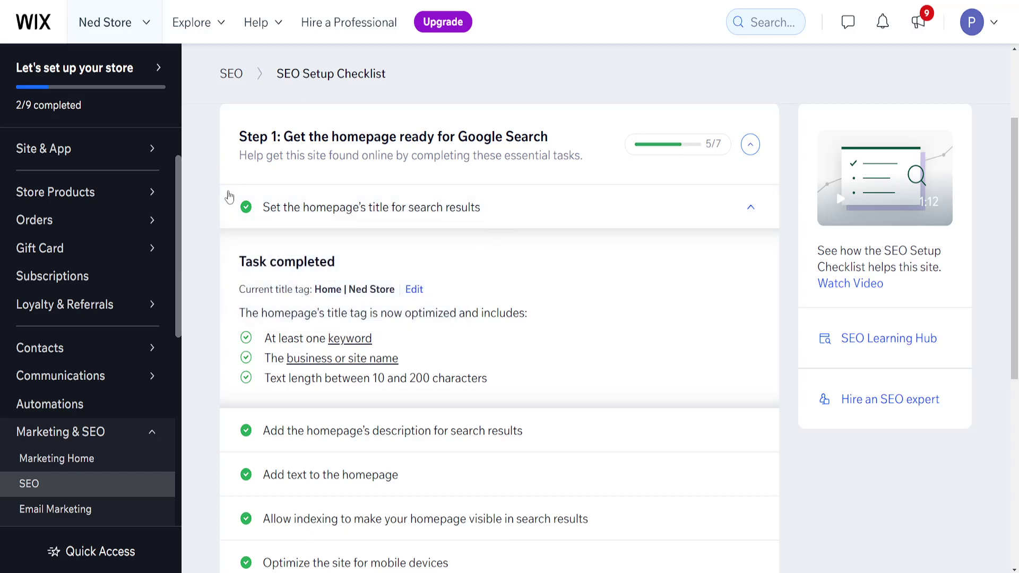
click(414, 292)
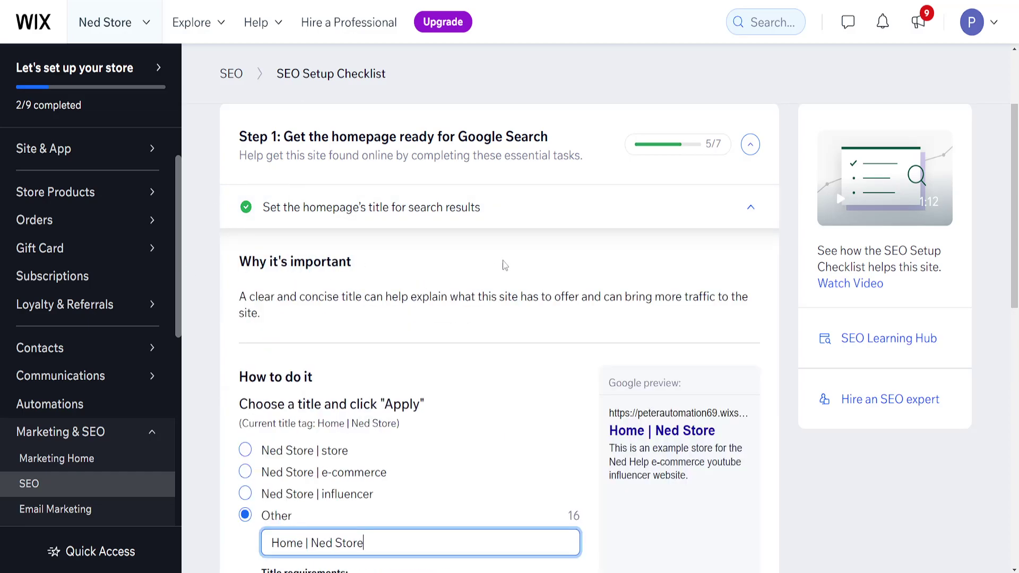
scroll(407, 356, down, 3)
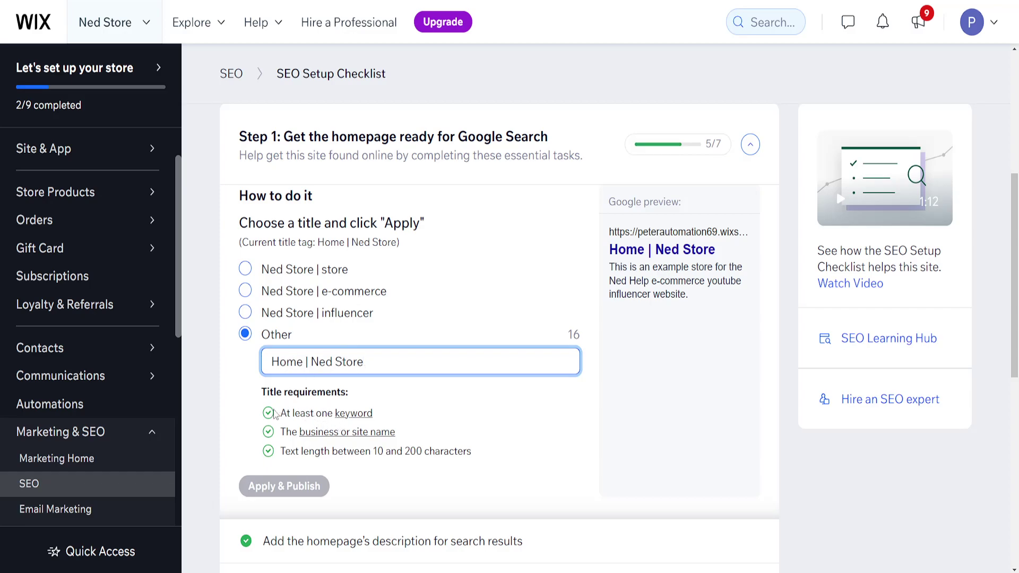
drag(286, 413, 381, 414)
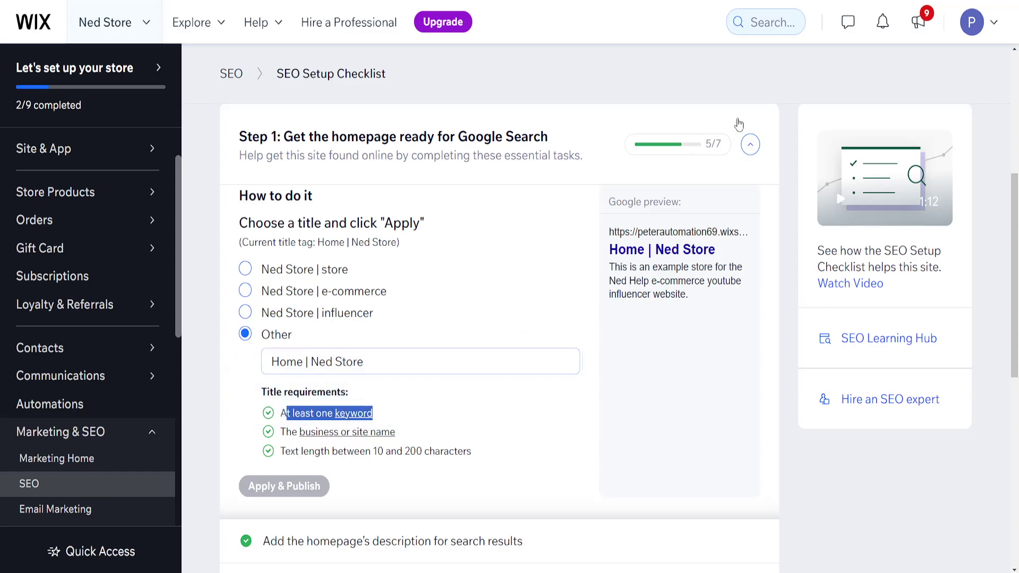
click(749, 147)
- Reopen Step 1 and expand the 'Allow indexing' and mobile-optimization tasks to review them
click(756, 257)
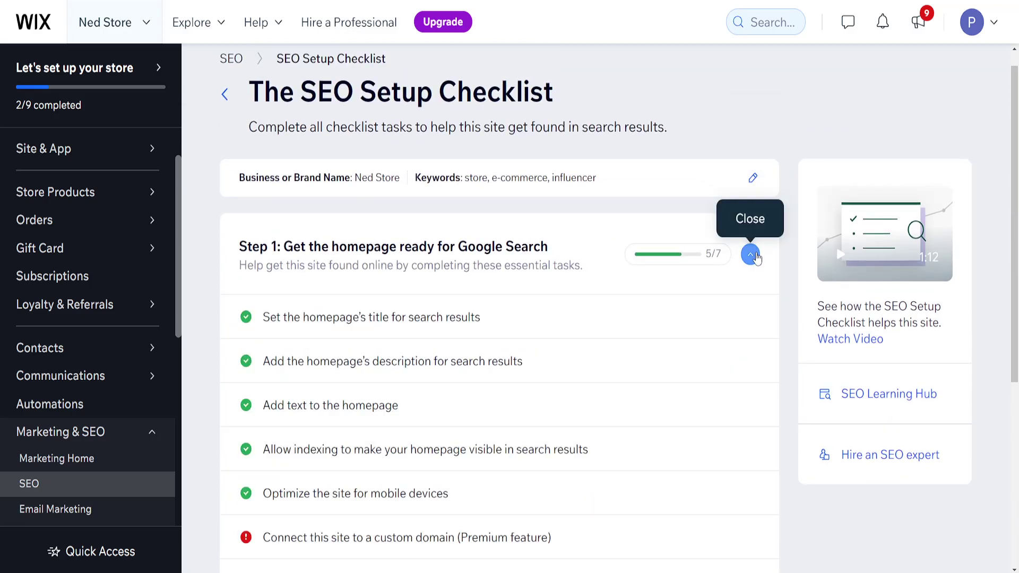
scroll(320, 332, down, 1)
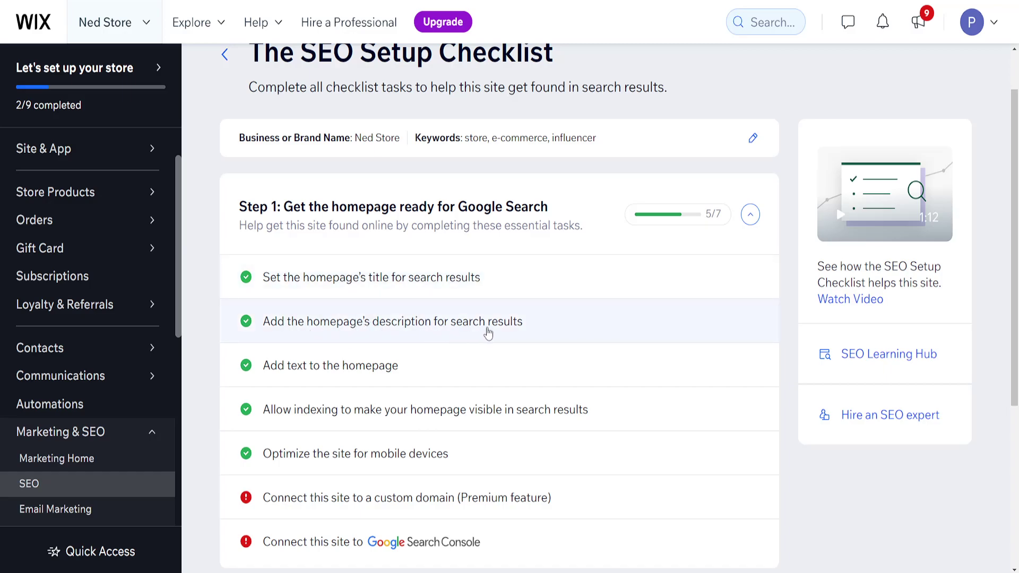
scroll(523, 332, down, 3)
scroll(313, 211, up, 1)
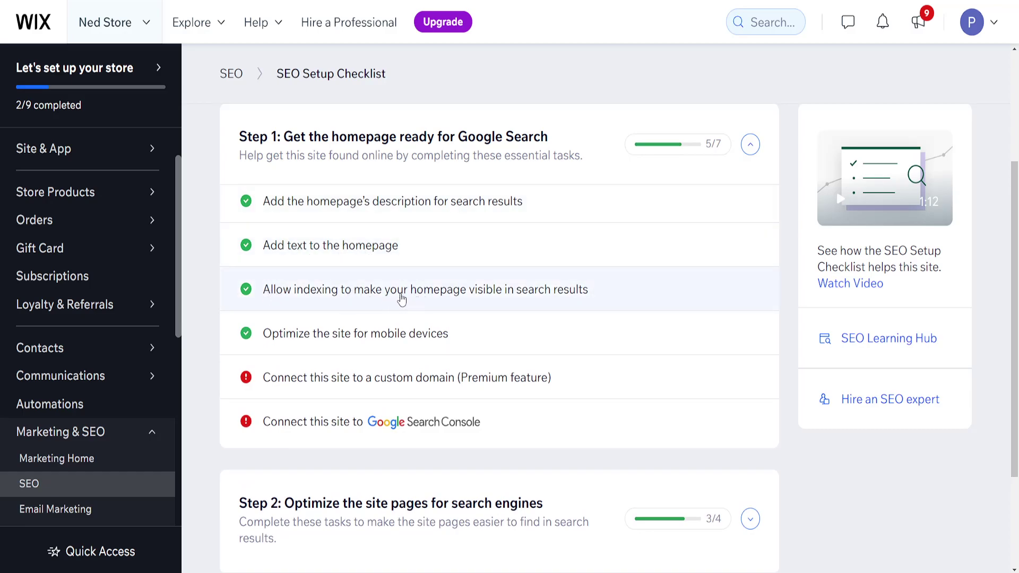
click(506, 299)
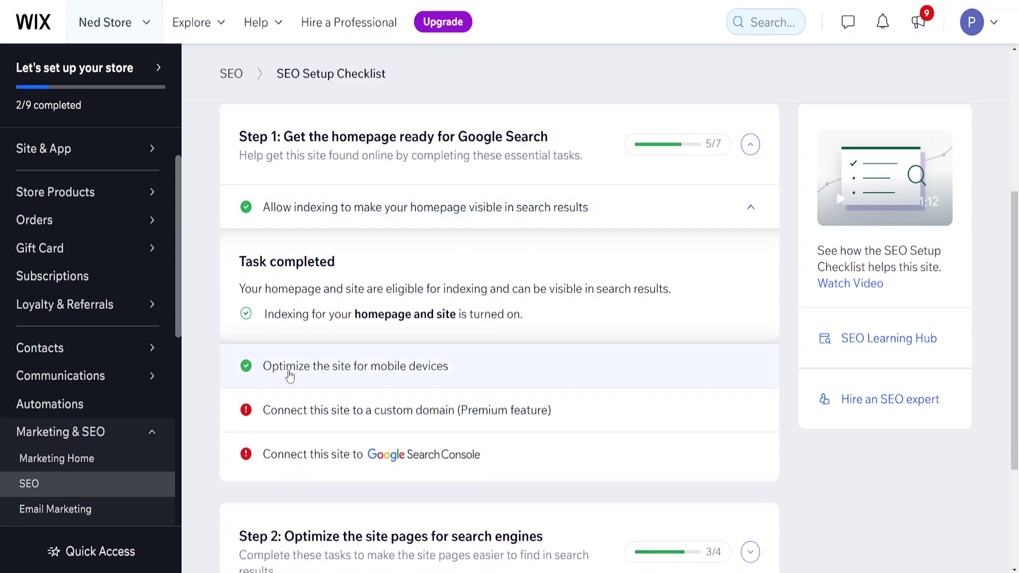
click(367, 368)
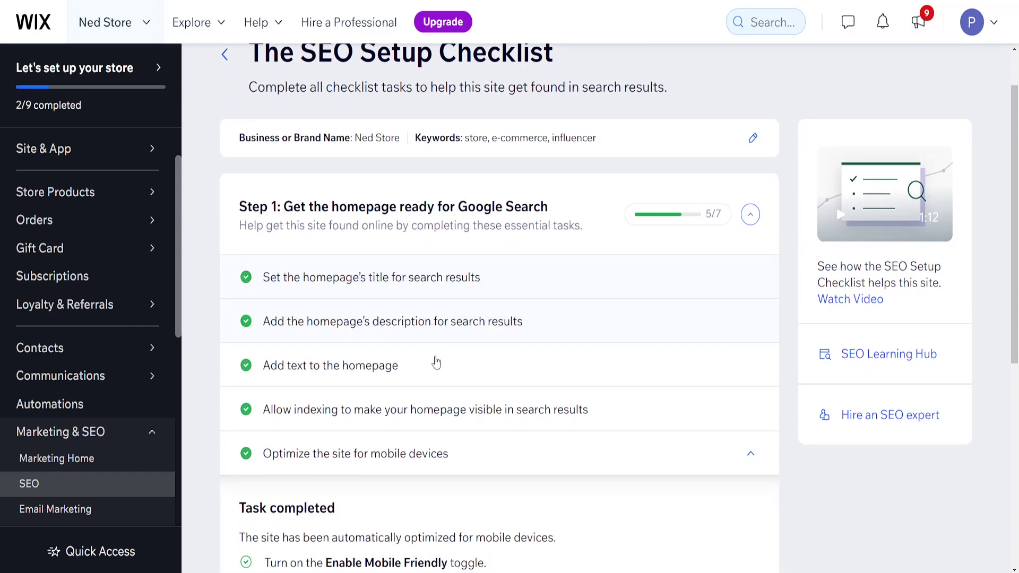
- Review the homepage title 'Home | Ned Store' in edit mode, then fold Step 1 closed
click(452, 292)
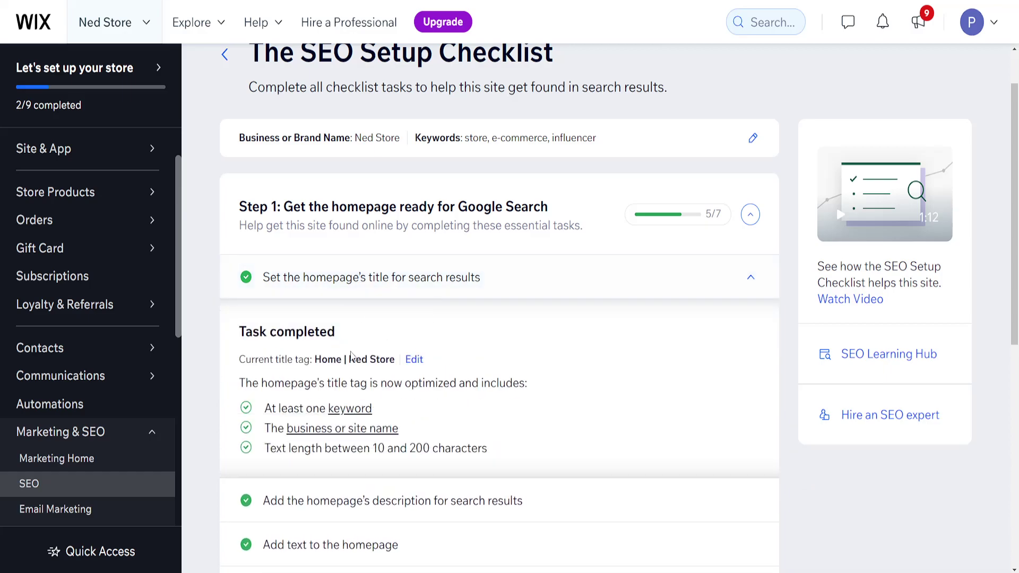
scroll(394, 370, down, 1)
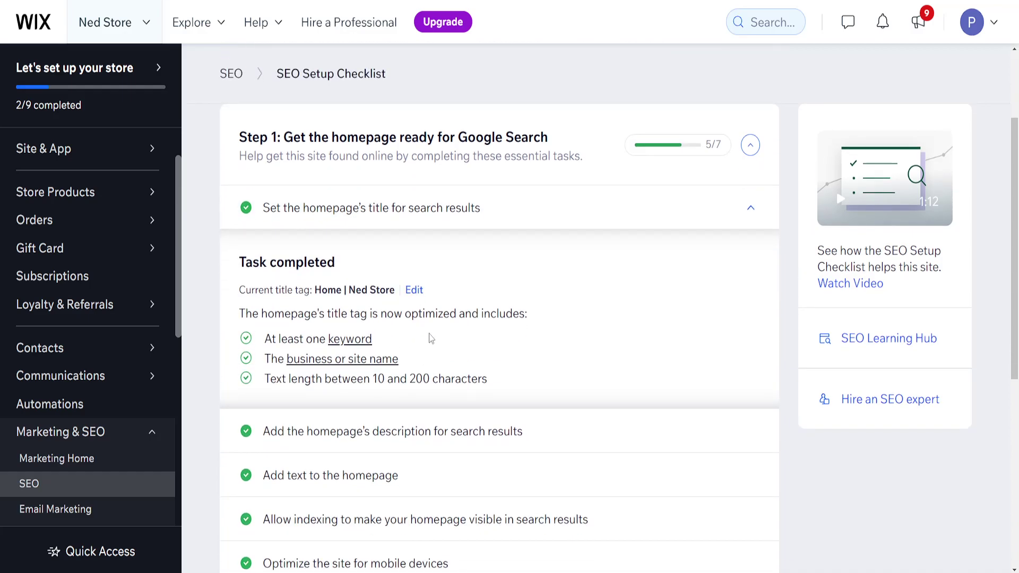
click(420, 289)
scroll(365, 281, down, 2)
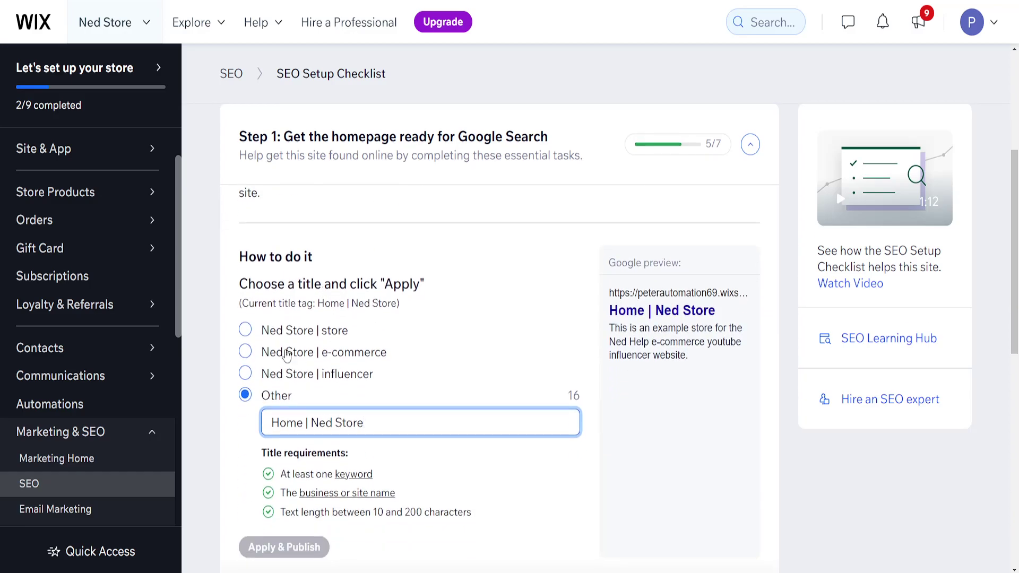
scroll(287, 442, down, 2)
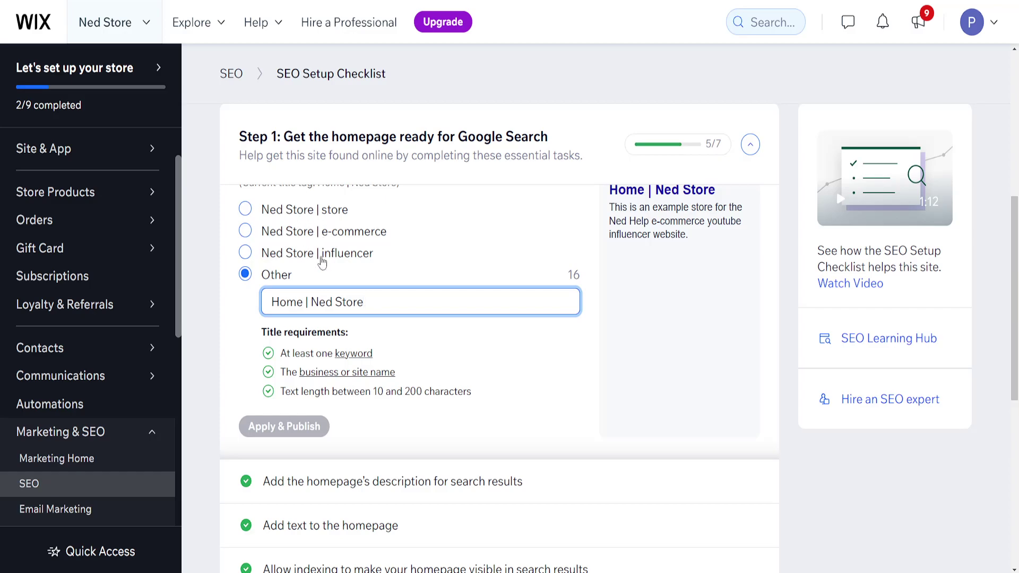
scroll(402, 387, up, 2)
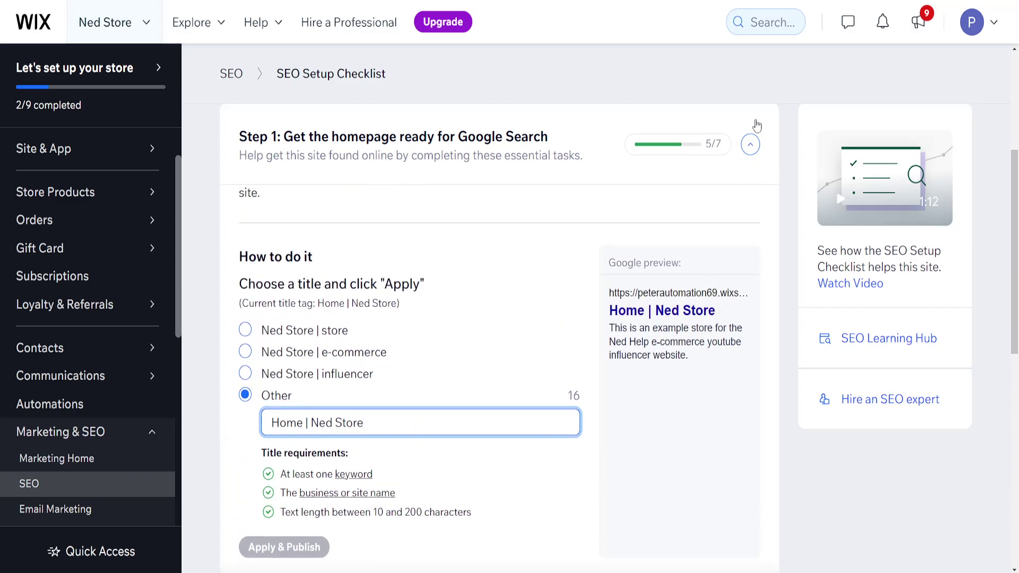
click(750, 145)
- Reopen Step 1 and expand the 'Connect this site to a custom domain' task
click(746, 255)
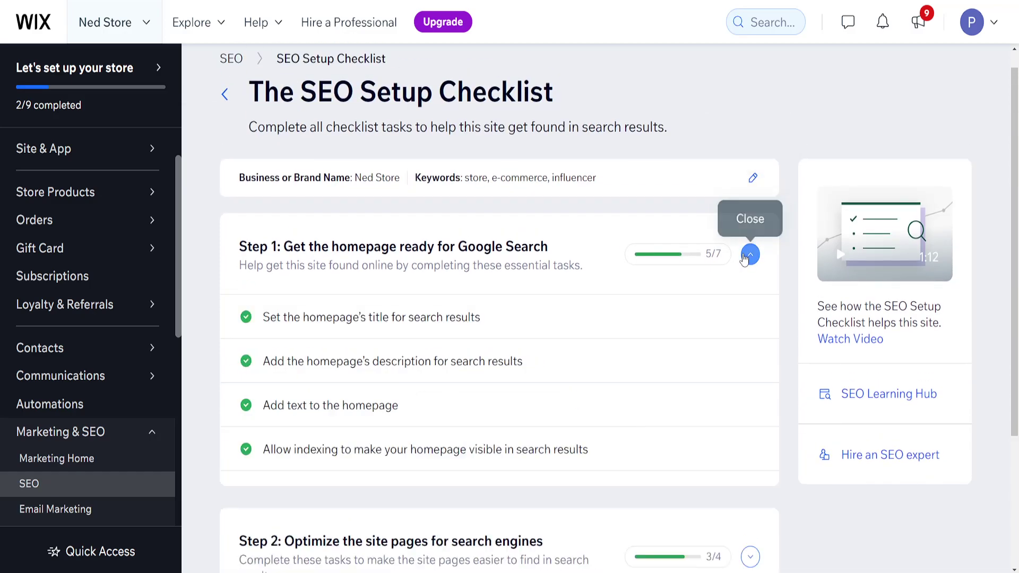
scroll(342, 421, down, 2)
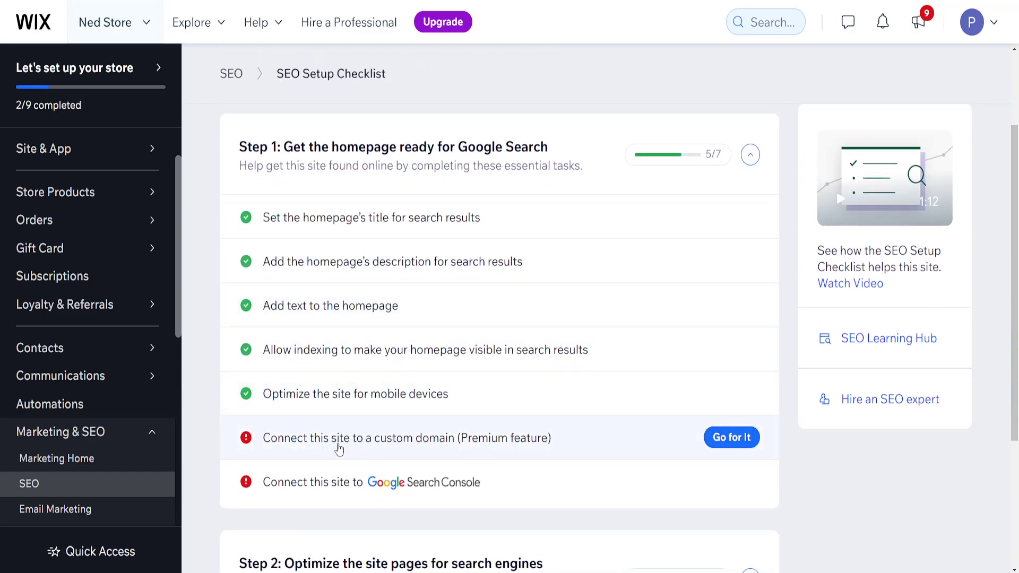
click(447, 445)
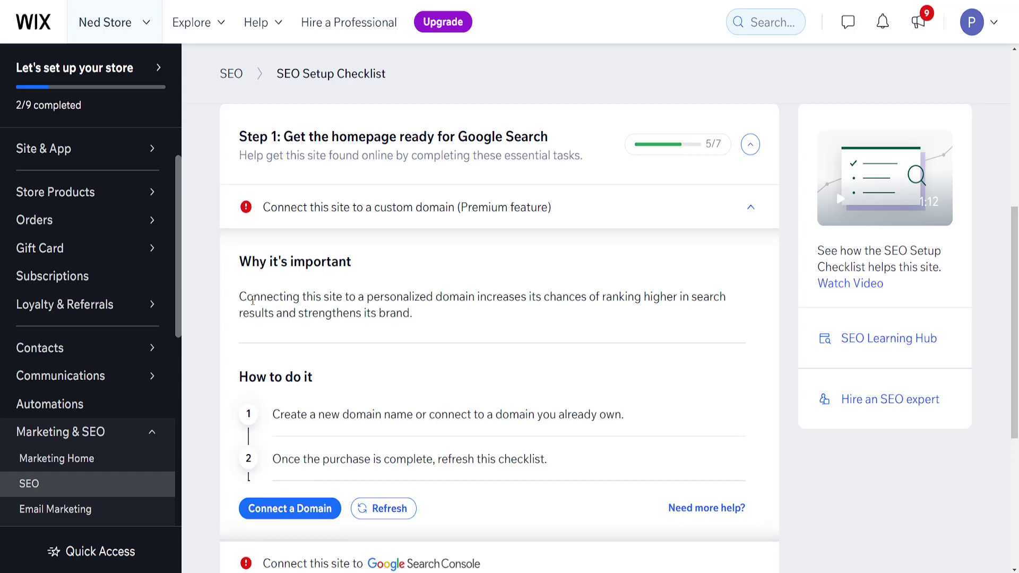
click(323, 513)
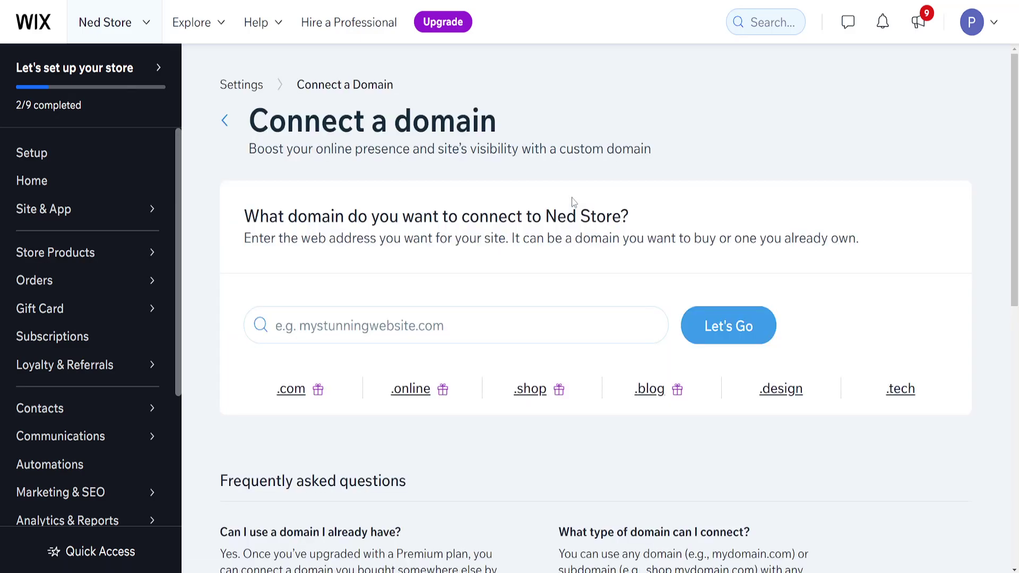
scroll(573, 204, down, 3)
scroll(297, 388, up, 3)
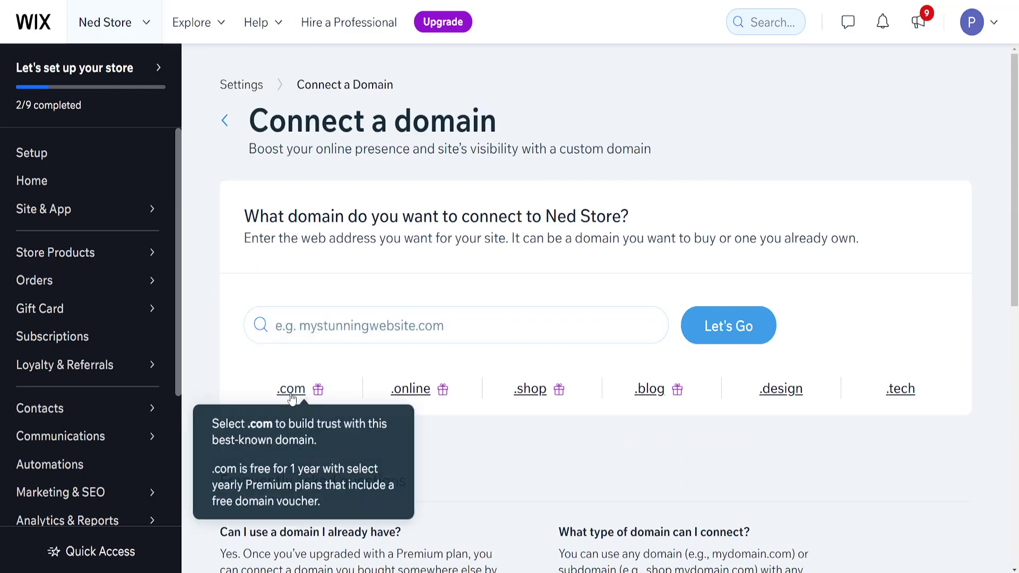
click(294, 389)
click(730, 332)
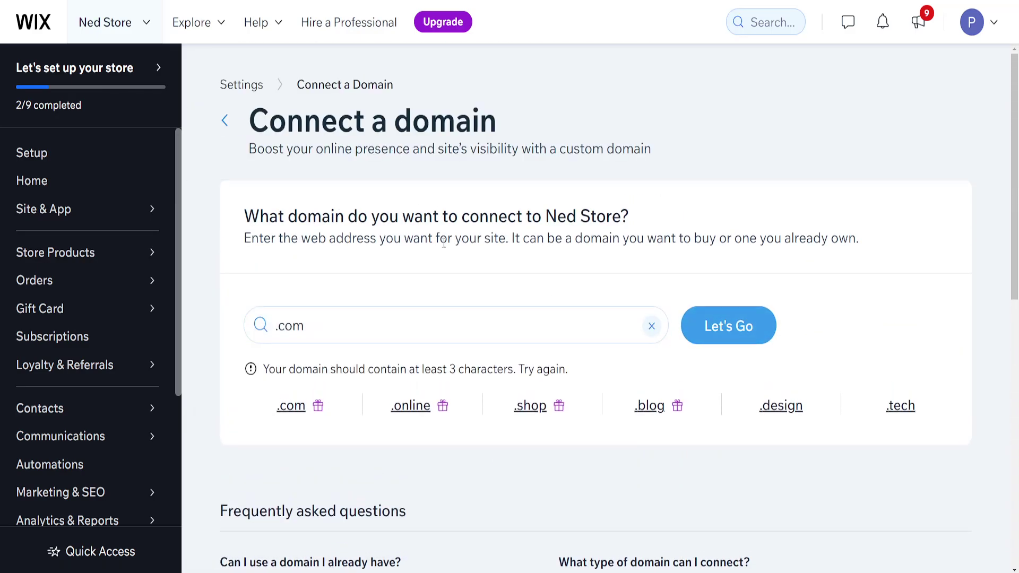
scroll(440, 337, down, 1)
scroll(509, 273, down, 2)
scroll(250, 296, down, 4)
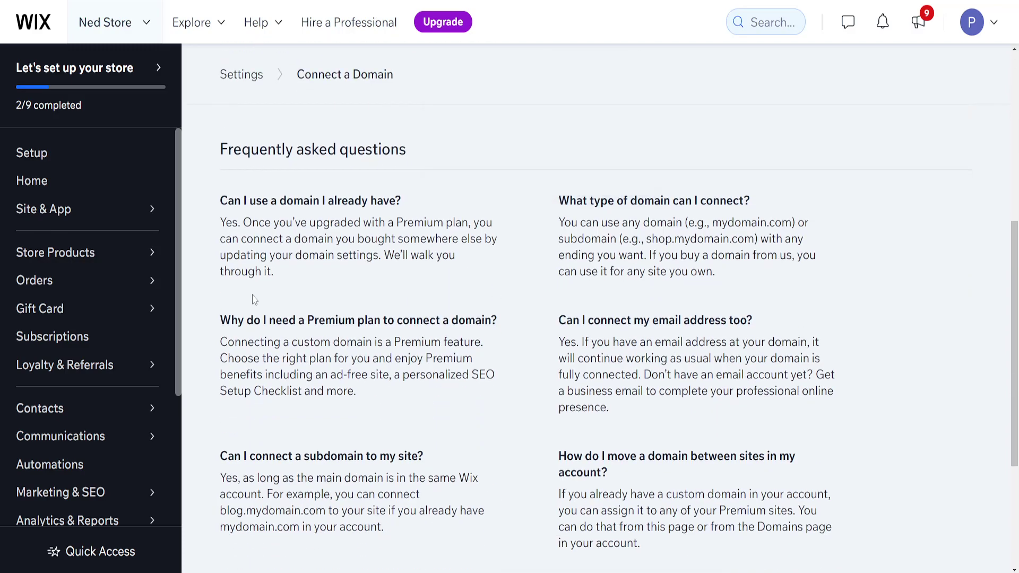
scroll(250, 291, up, 7)
triple_click(286, 326)
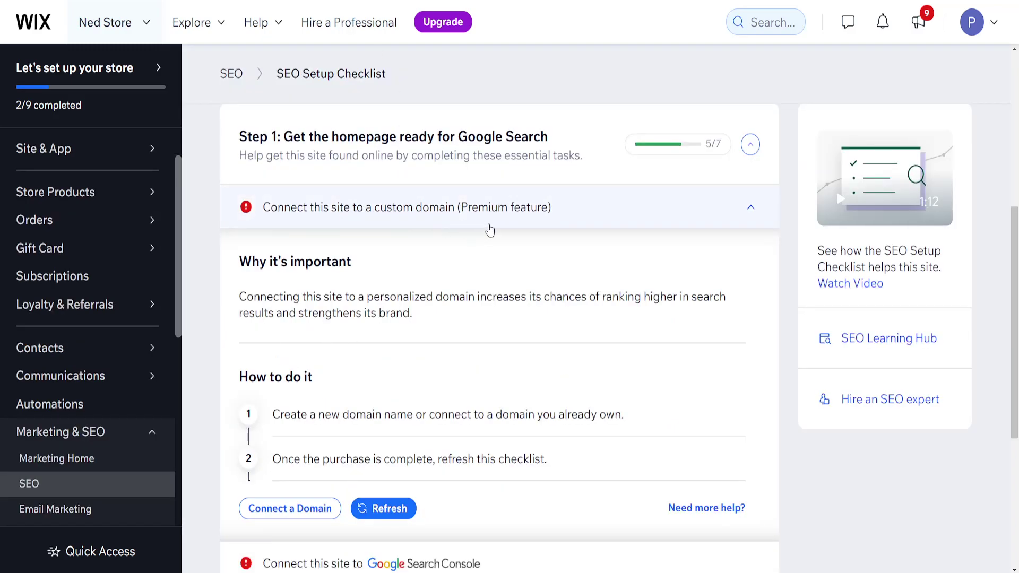
- Collapse the custom domain task and expand the Google Search Console task
click(488, 227)
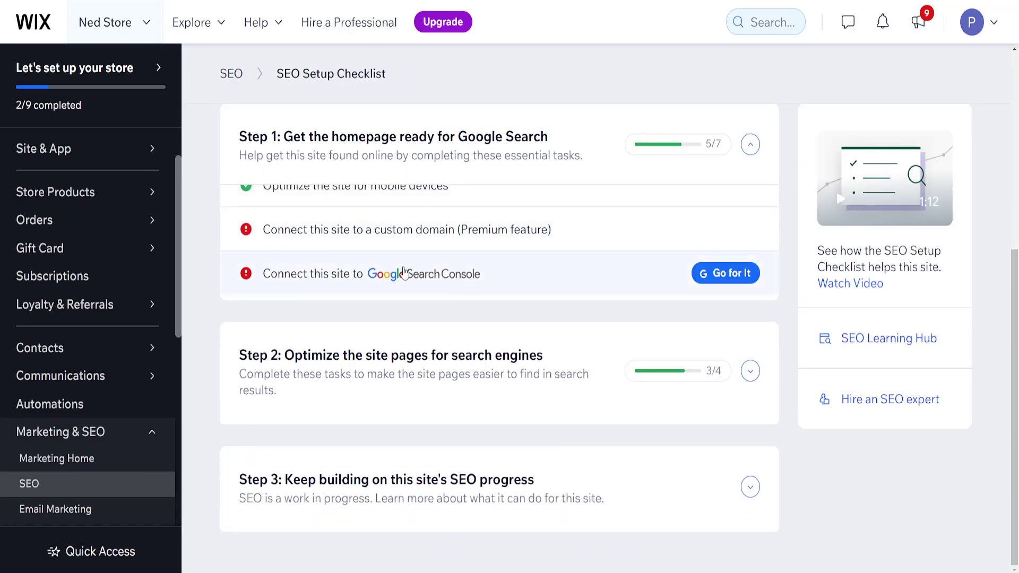
scroll(409, 271, up, 1)
scroll(405, 272, up, 3)
scroll(318, 319, down, 1)
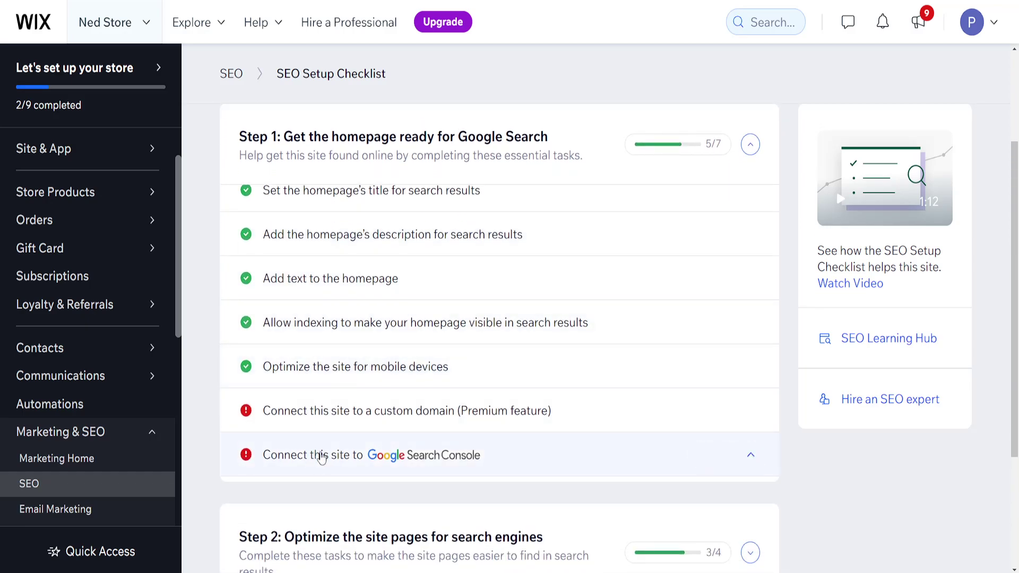
click(428, 461)
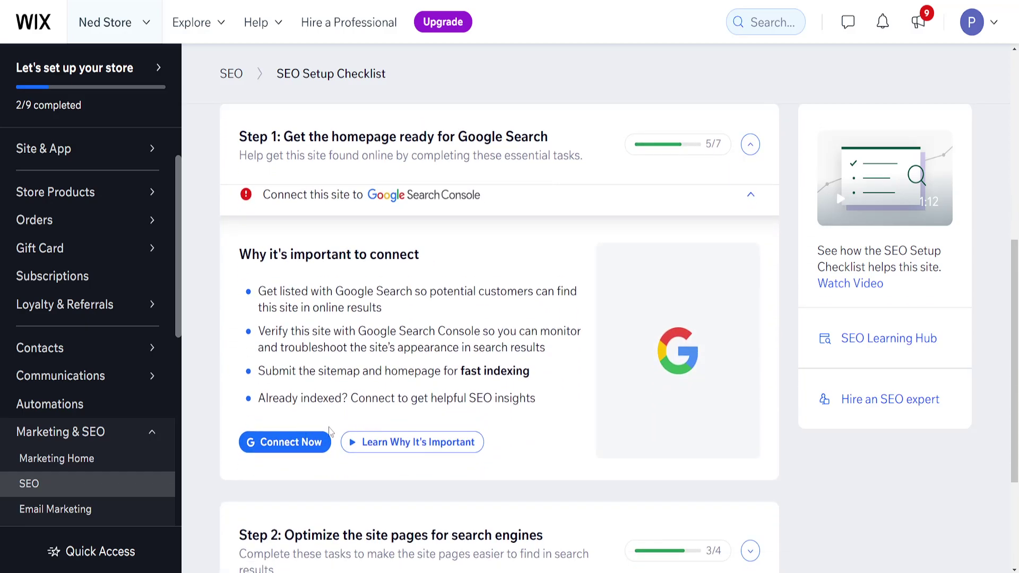
- Try Connect Now for Google Search Console and dismiss the 'First, complete your checklist' prompt
drag(240, 256, 453, 258)
click(452, 257)
click(288, 452)
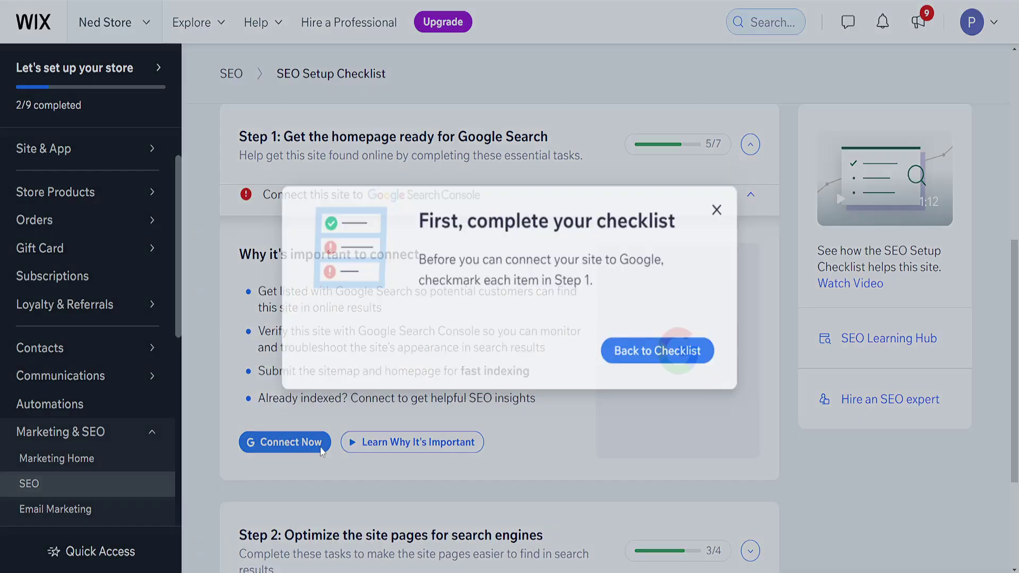
click(727, 207)
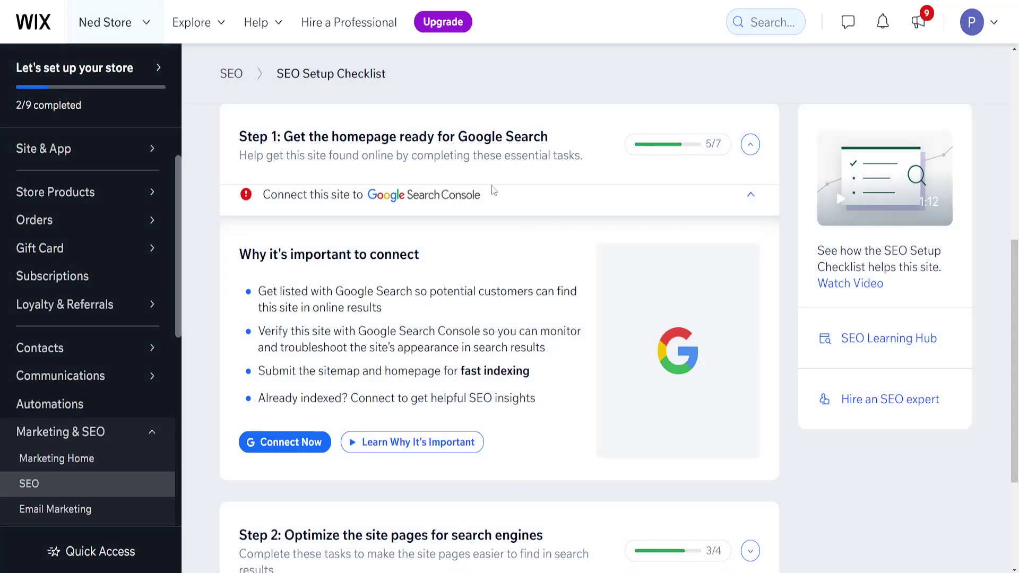
- Collapse the Google Search Console task details
scroll(469, 320, up, 5)
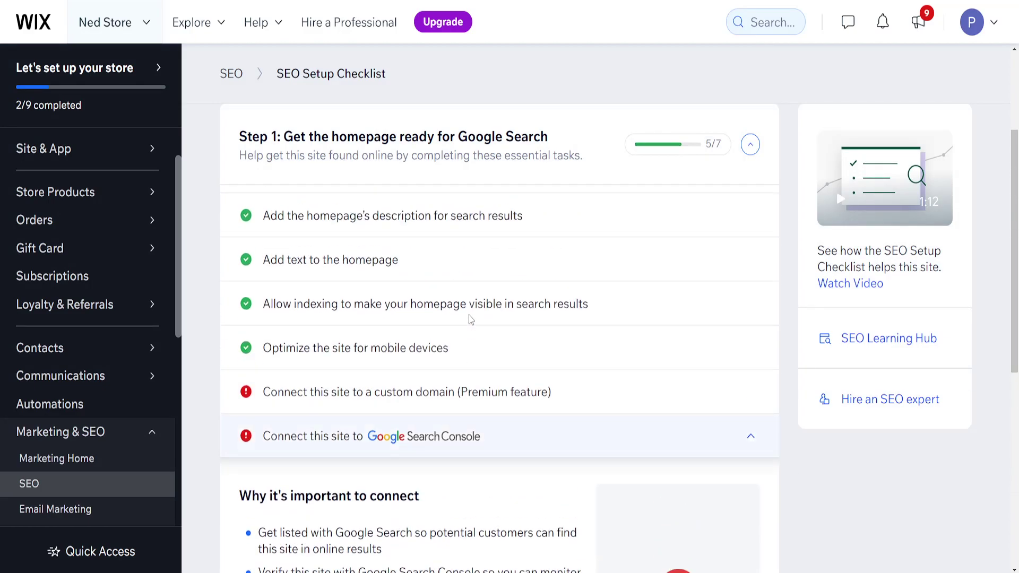
click(750, 437)
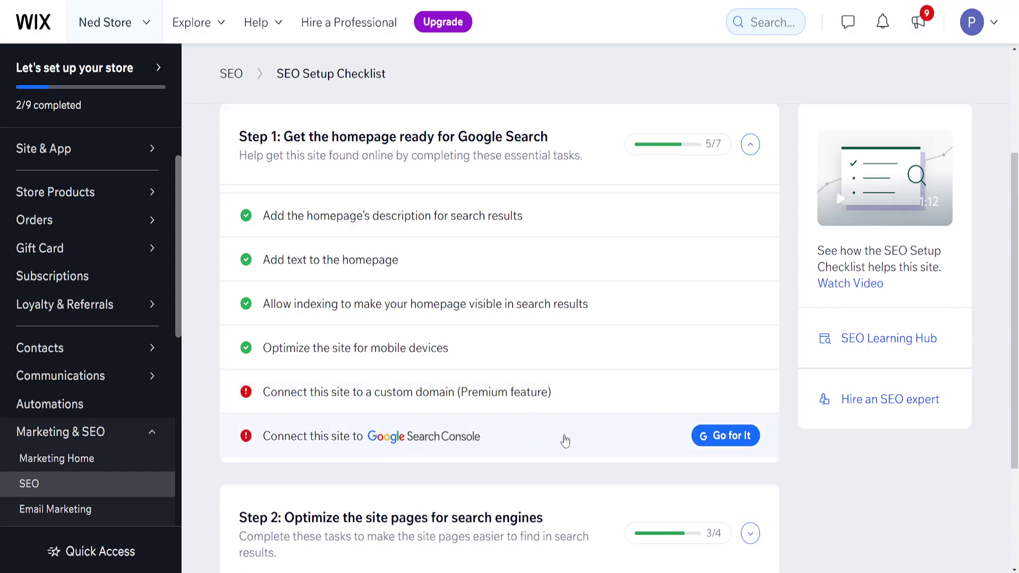
scroll(425, 446, up, 3)
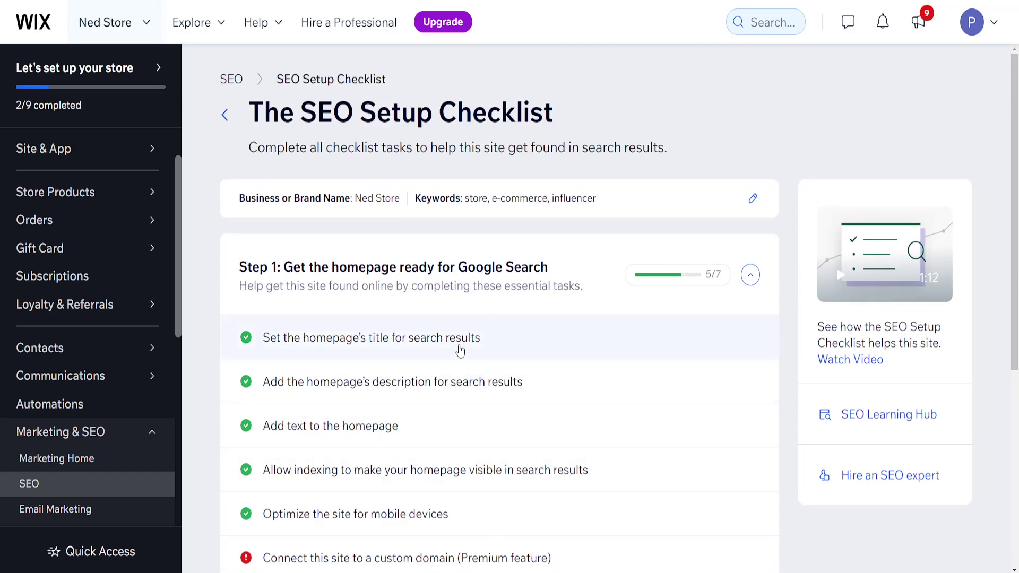
scroll(498, 405, down, 2)
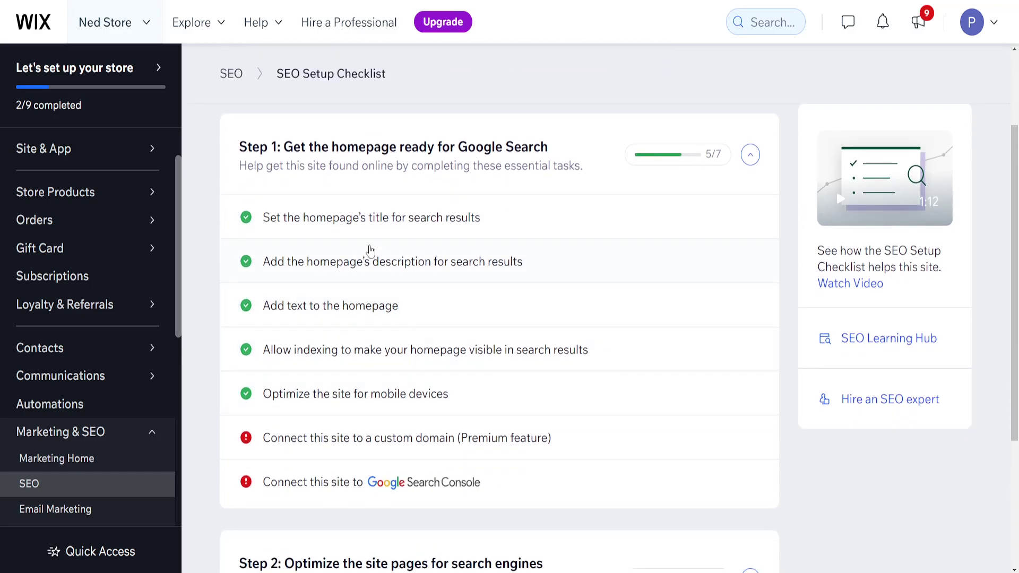
- Expand the homepage title task and read through its details
click(409, 221)
scroll(499, 259, down, 1)
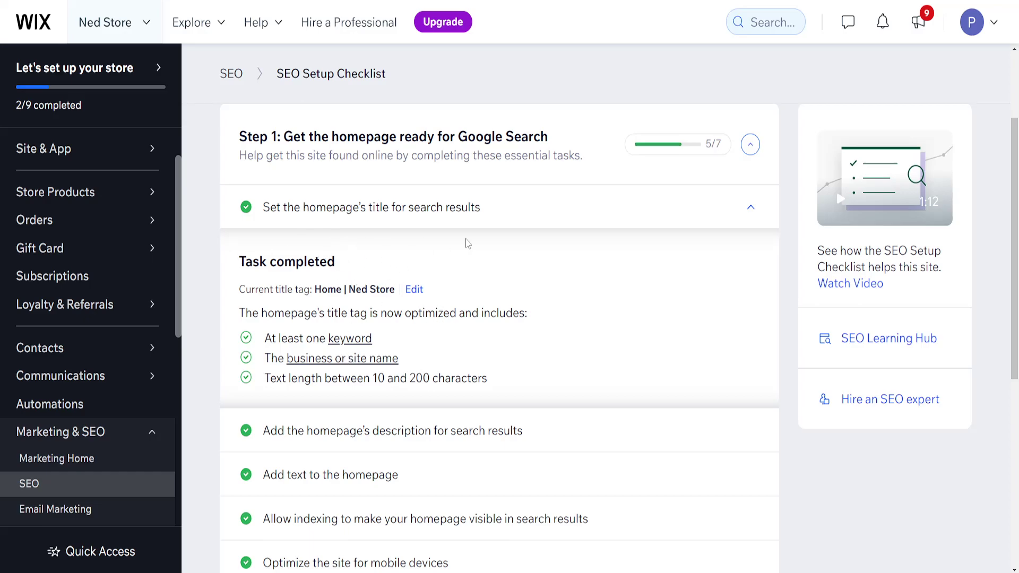
scroll(559, 351, down, 6)
scroll(387, 264, up, 5)
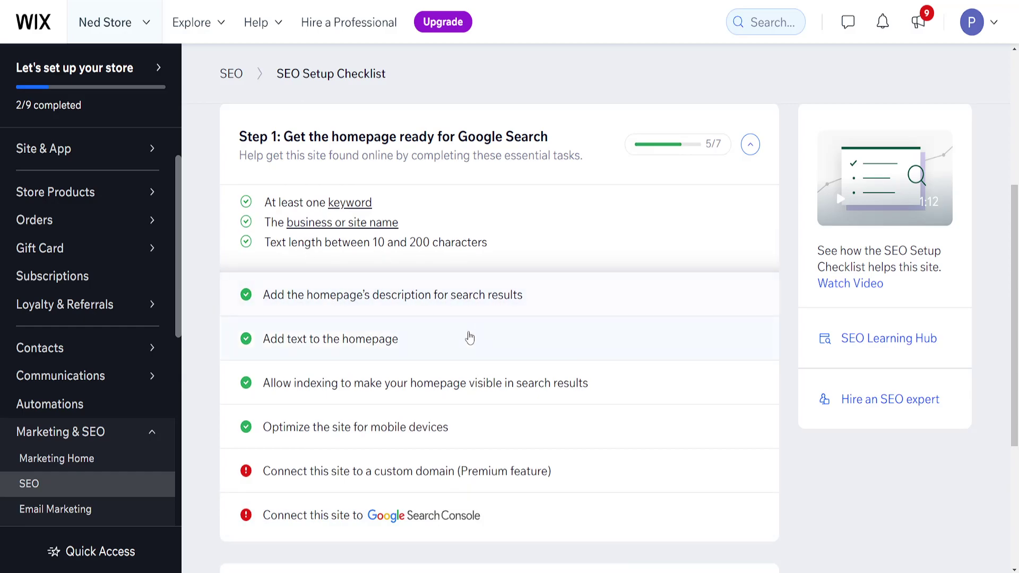
scroll(461, 331, down, 3)
scroll(458, 330, up, 3)
scroll(476, 361, down, 3)
scroll(425, 340, up, 5)
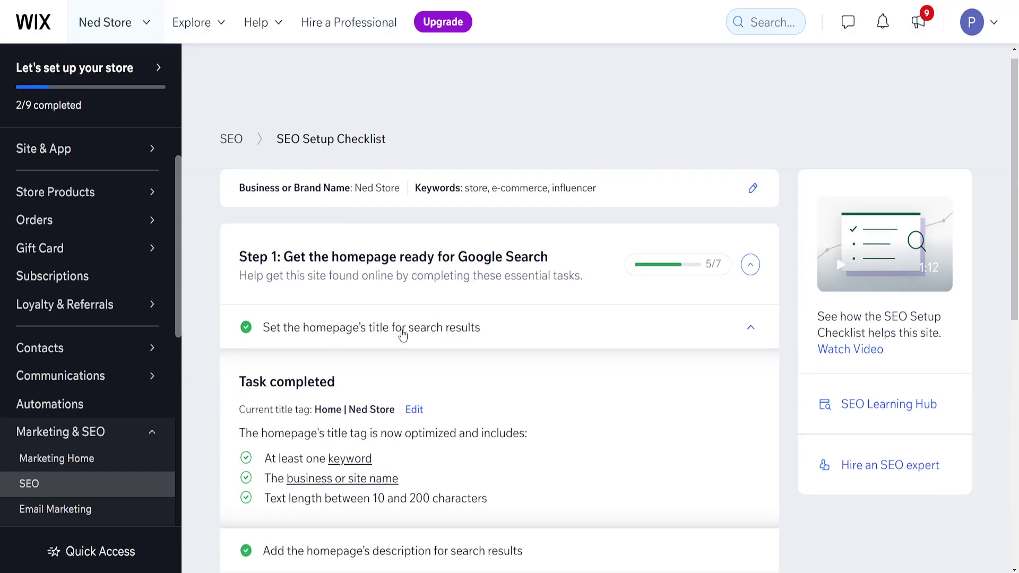
scroll(393, 329, up, 1)
scroll(430, 265, down, 5)
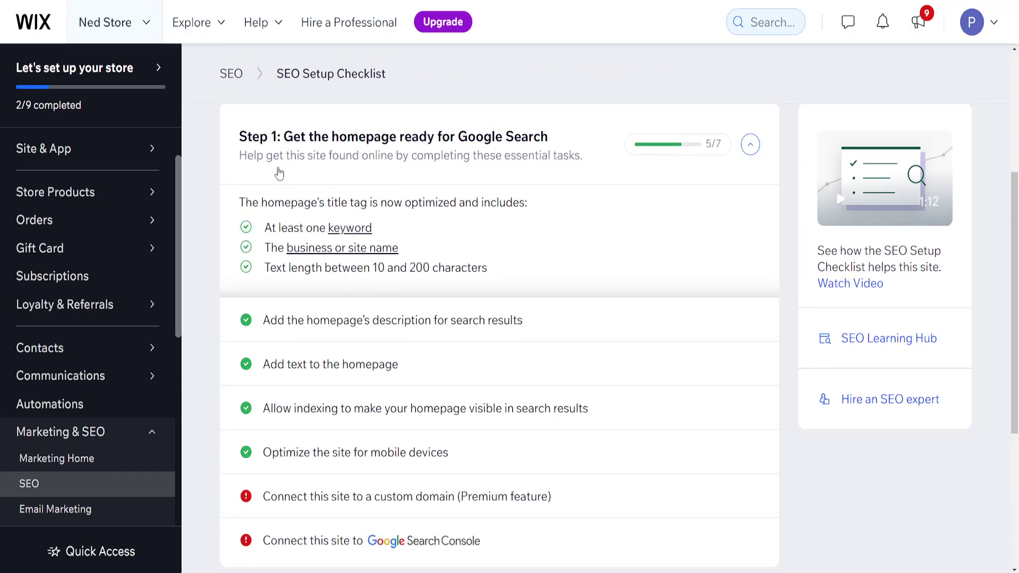
- Collapse Step 1 and expand it again to list all seven tasks
click(751, 143)
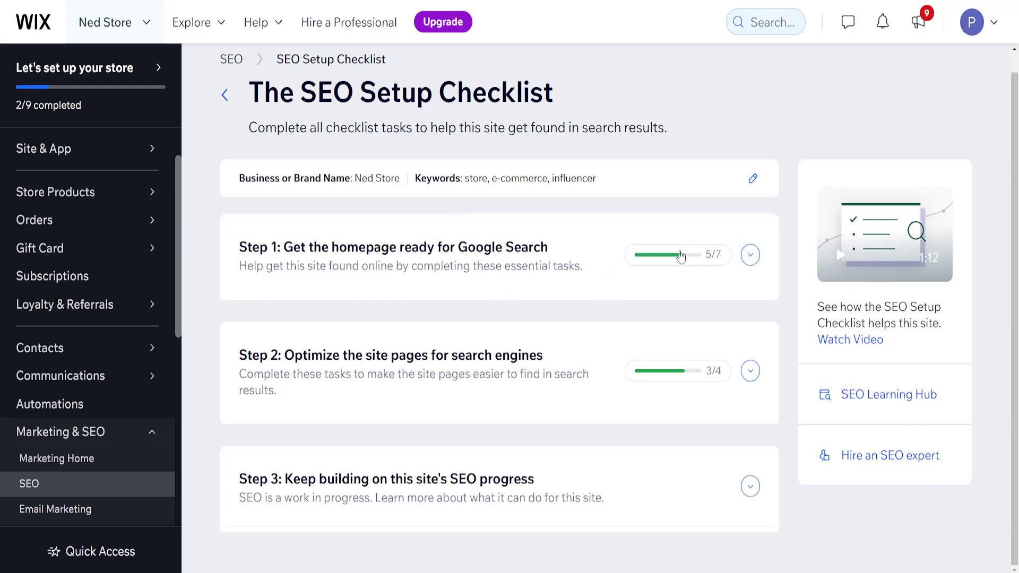
click(750, 255)
scroll(357, 376, down, 2)
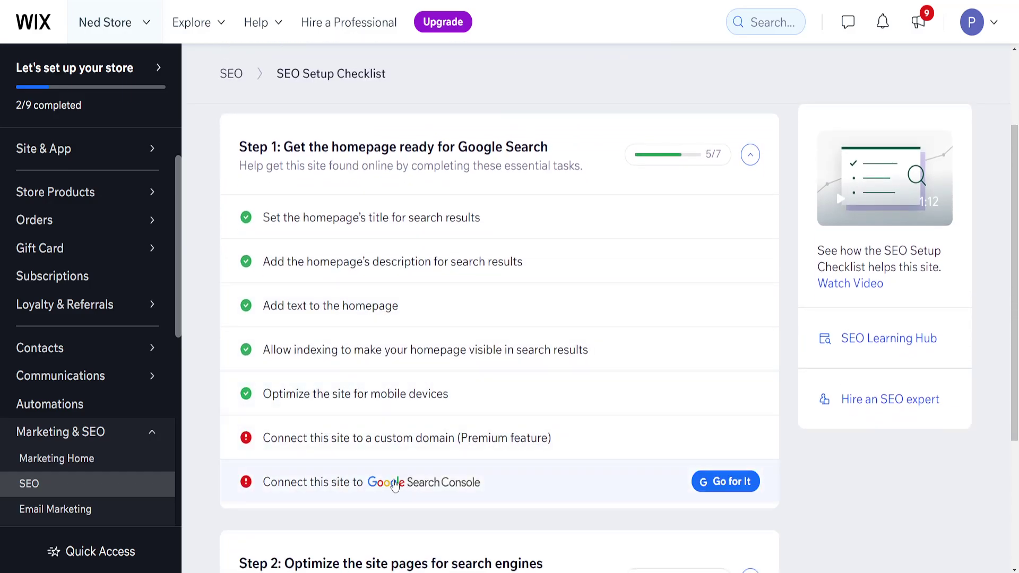